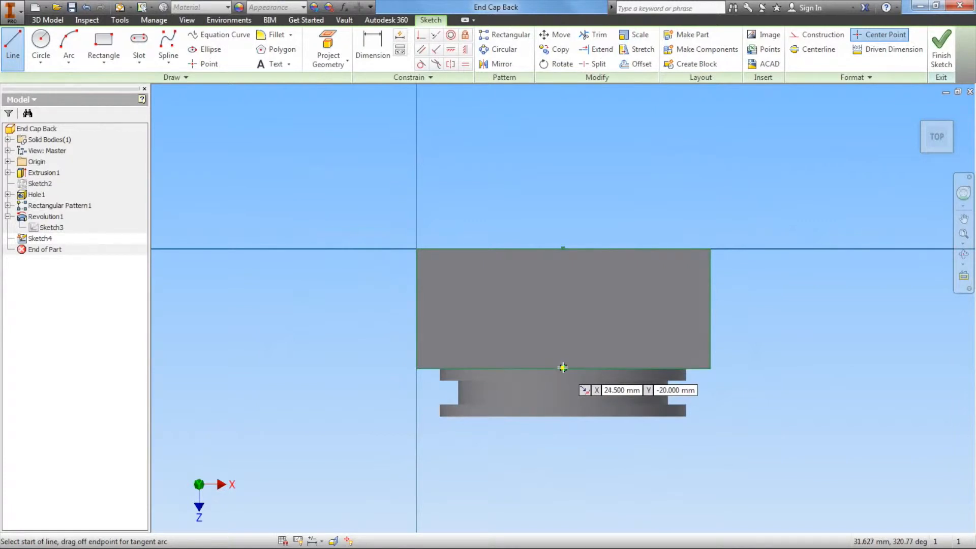
Step: Draw a 6 mm line on the block's top face from the flange-side edge's midpoint, perpendicular to that edge and into the face
{"action": "left_click", "coordinate": [562, 368]}
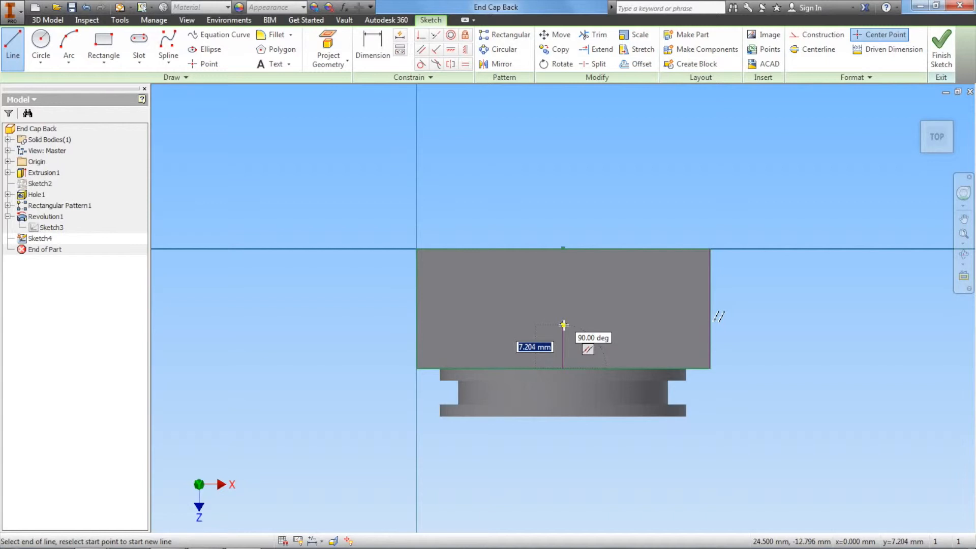
{"action": "type", "text": "6"}
{"action": "key", "text": "Return"}
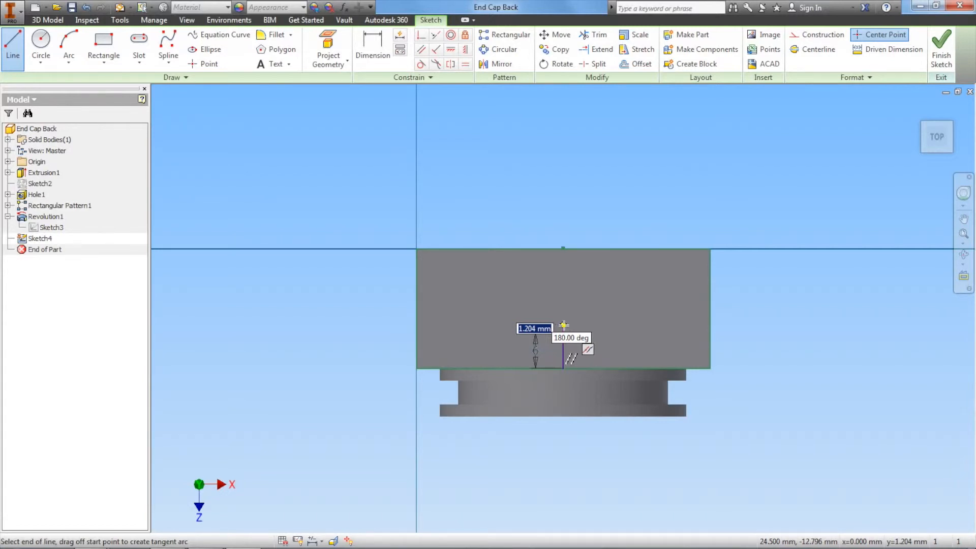
{"action": "left_click", "coordinate": [563, 333]}
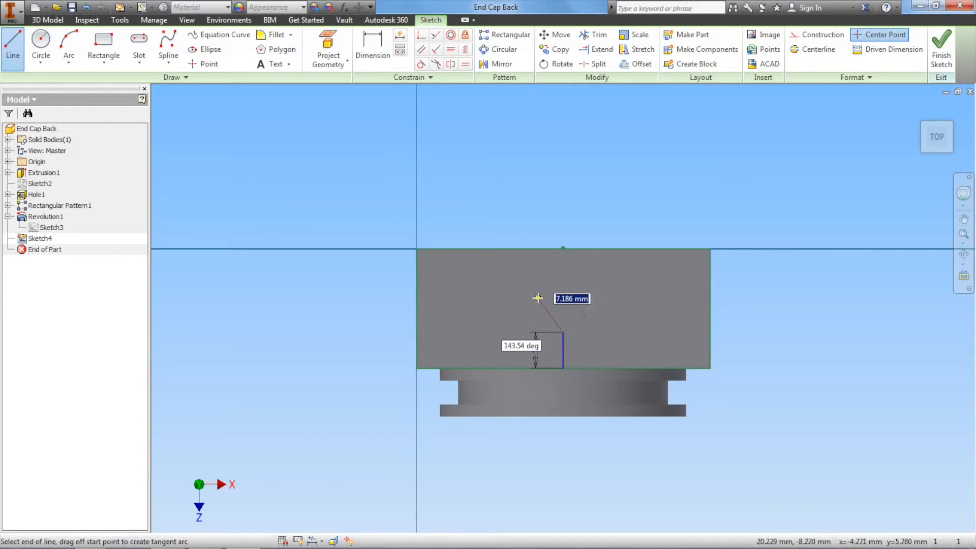
{"action": "right_click", "coordinate": [577, 301]}
{"action": "left_click", "coordinate": [618, 297]}
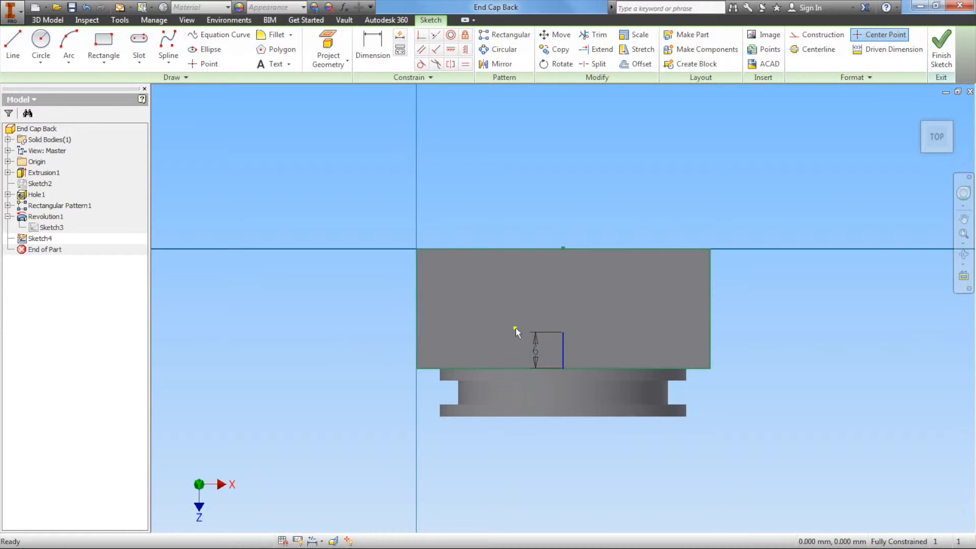
Step: Move the line's 6 mm dimension outside the block outline, finish the sketch and save the part
{"action": "left_click", "coordinate": [535, 348]}
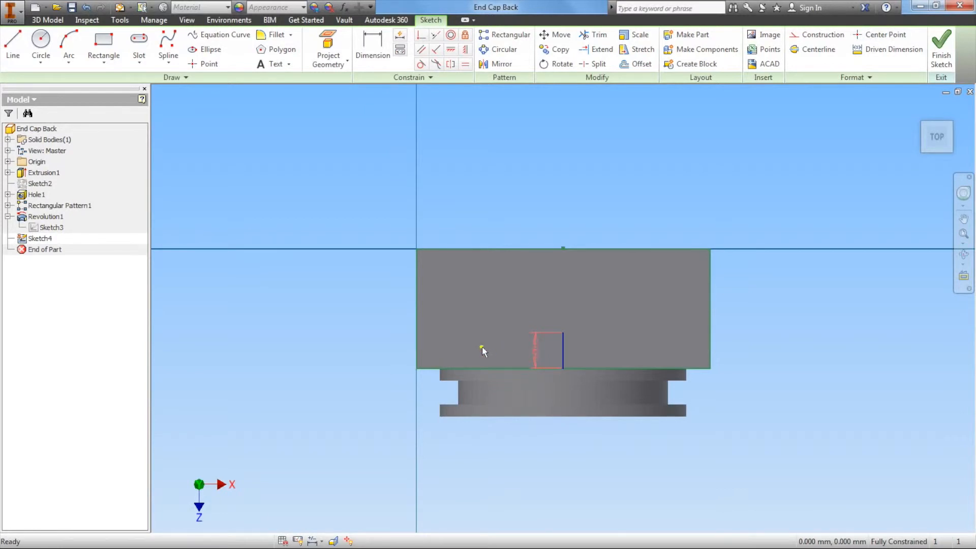
{"action": "left_click_drag", "start_coordinate": [531, 351], "coordinate": [354, 315]}
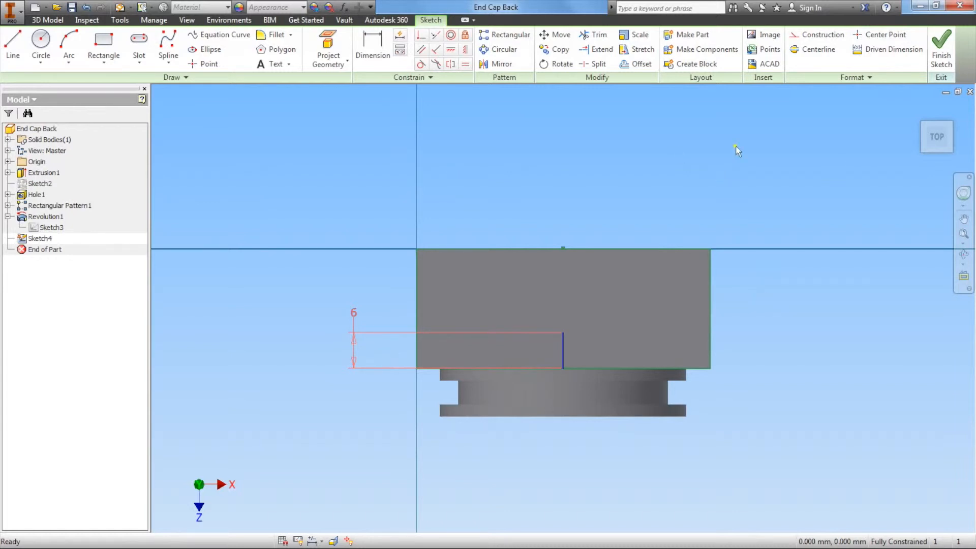
{"action": "left_click", "coordinate": [943, 44]}
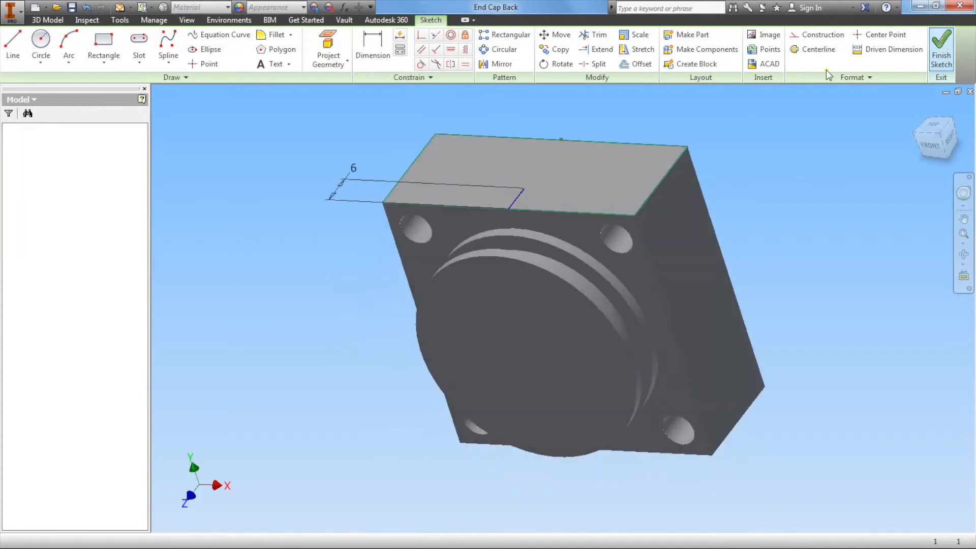
{"action": "left_click", "coordinate": [73, 8]}
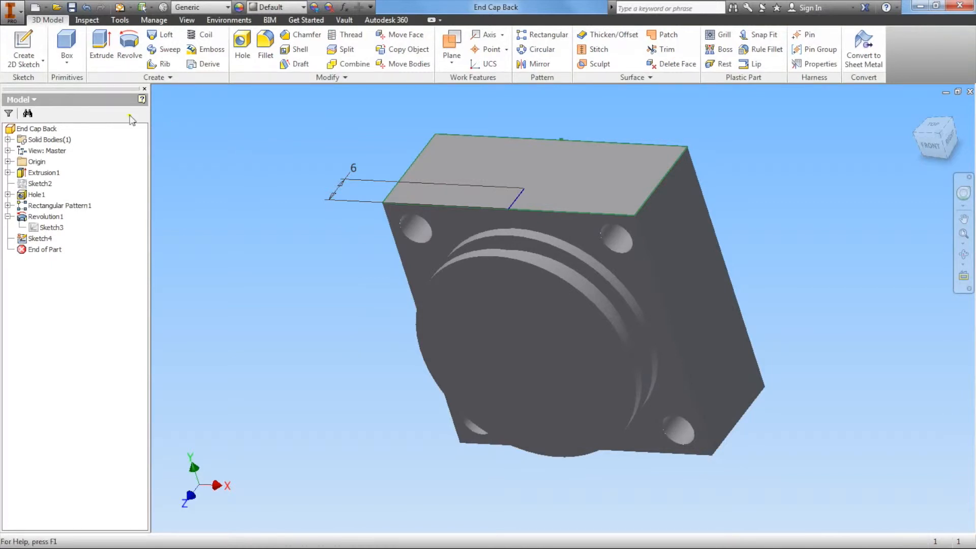
Step: Save the part under the new name End Cap Front in the Part I Tutorial folder
{"action": "left_click", "coordinate": [21, 12]}
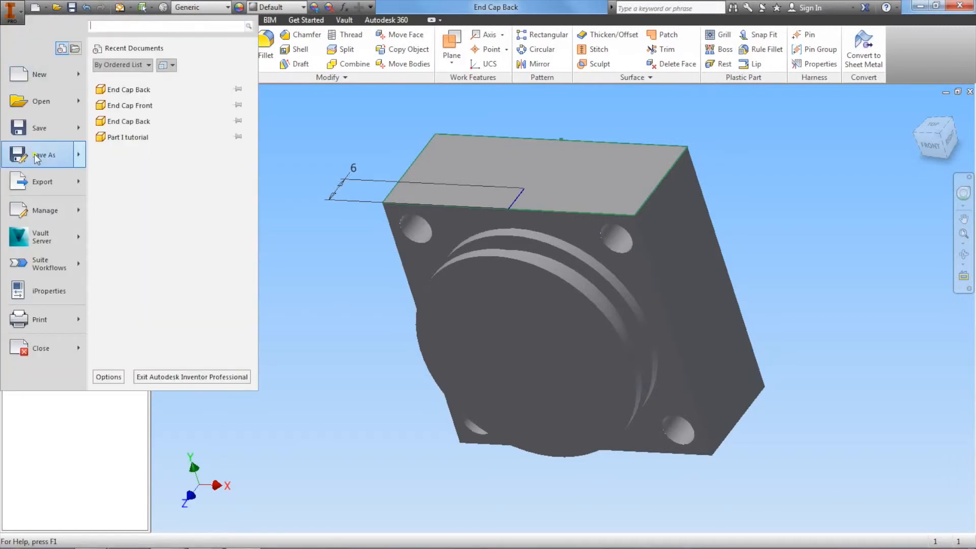
{"action": "mouse_move", "coordinate": [39, 159]}
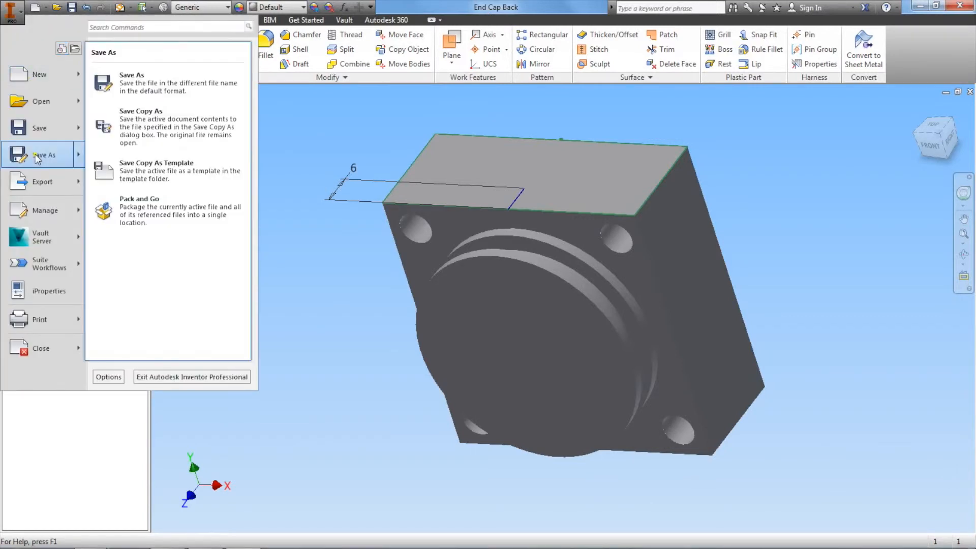
{"action": "left_click", "coordinate": [158, 82]}
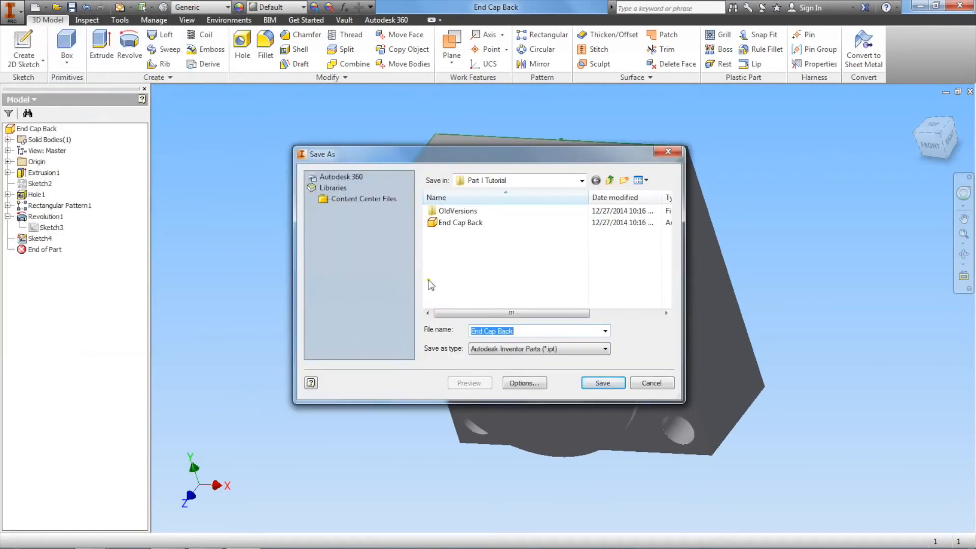
{"action": "double_click", "coordinate": [508, 331]}
{"action": "type", "text": "Front"}
{"action": "left_click", "coordinate": [615, 382]}
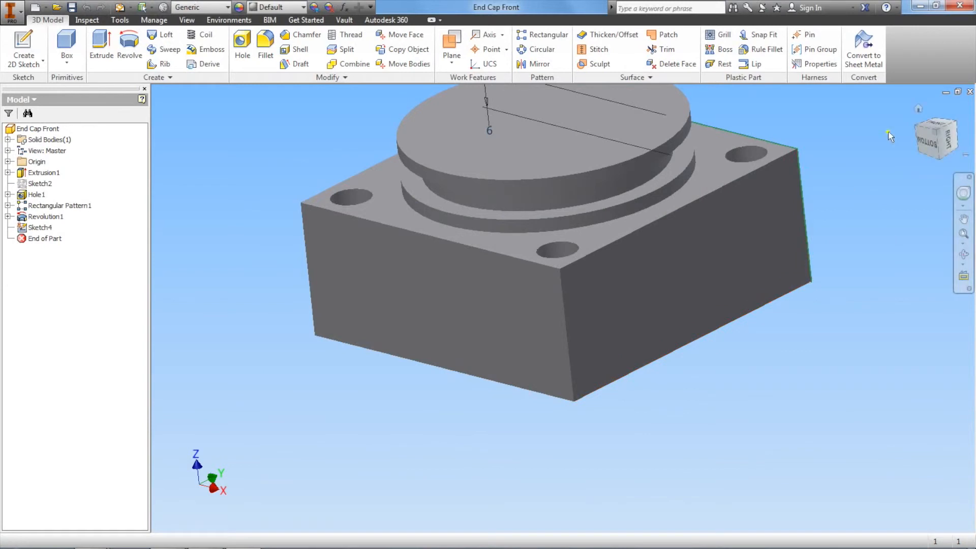
Step: Open the End Cap Back part from the Part I Tutorial folder alongside End Cap Front
{"action": "left_click", "coordinate": [937, 125]}
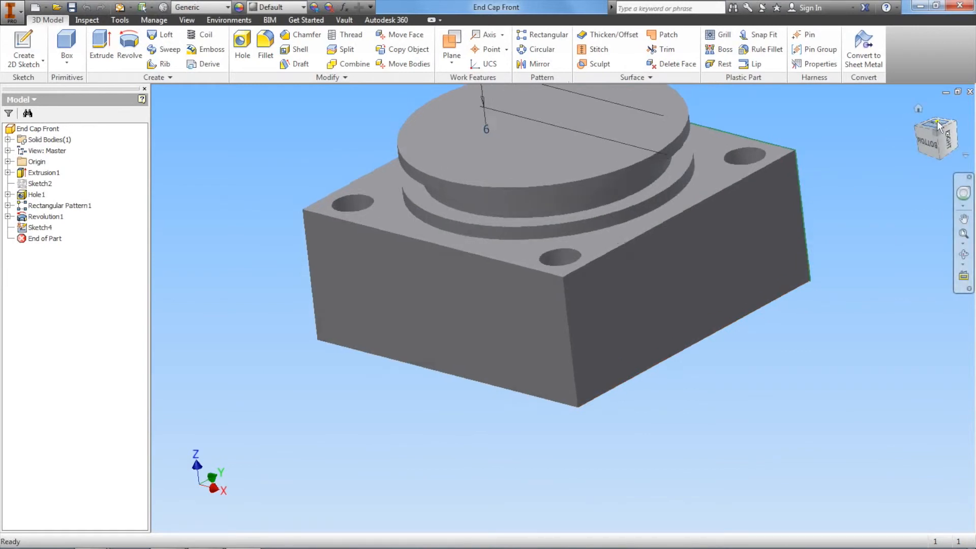
{"action": "middle_click_drag", "start_coordinate": [900, 140], "coordinate": [833, 148], "text": "shift"}
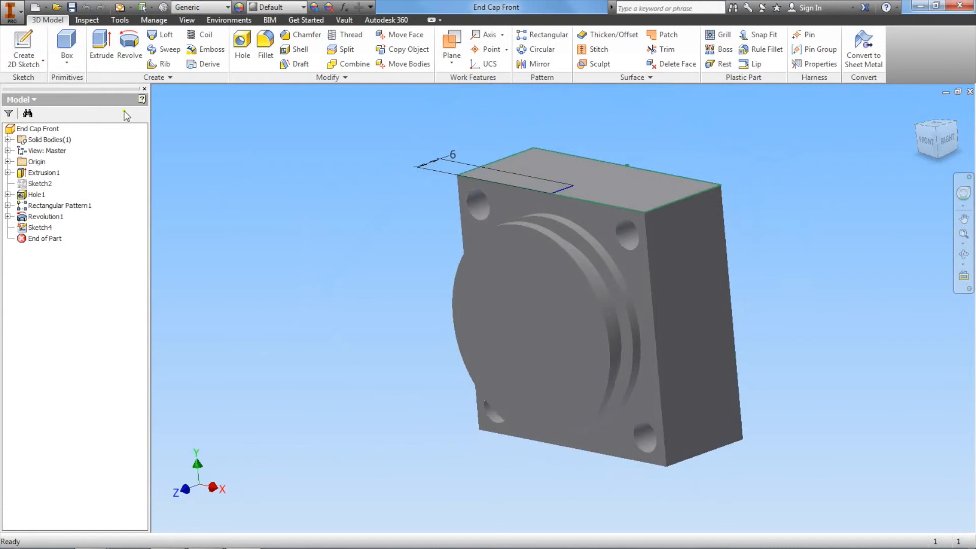
{"action": "left_click", "coordinate": [57, 7]}
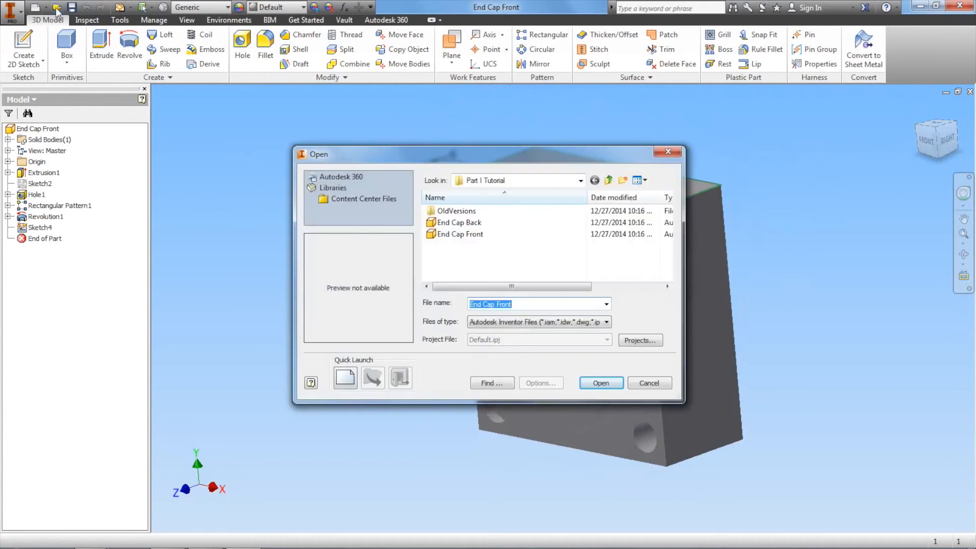
{"action": "left_click", "coordinate": [460, 223]}
{"action": "left_click", "coordinate": [596, 382]}
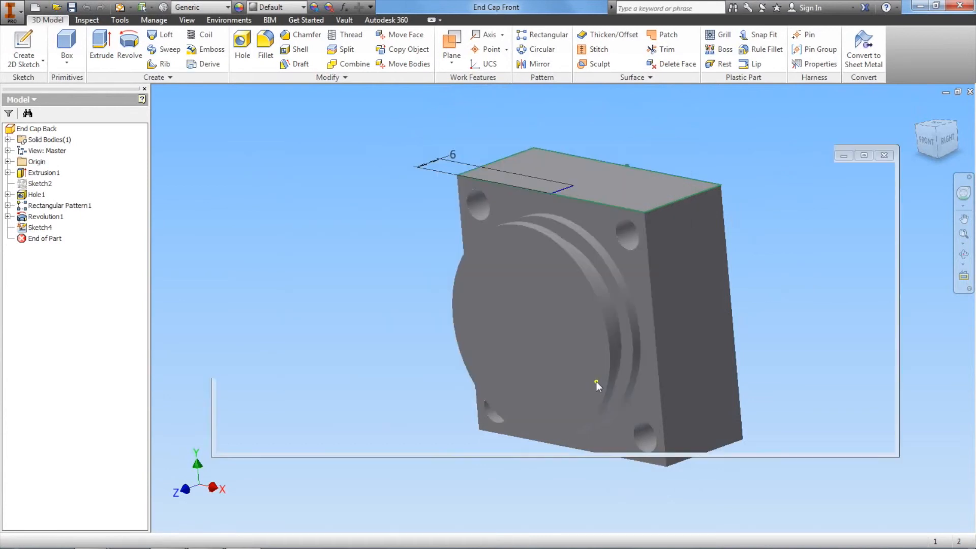
Step: Compare the open End Cap Front and End Cap Back parts, and examine the Part I Tutorial reference slide of both finished end caps
{"action": "left_click", "coordinate": [935, 124]}
{"action": "mouse_move", "coordinate": [939, 144]}
{"action": "left_mouse_down"}
{"action": "mouse_move", "coordinate": [841, 144]}
{"action": "mouse_move", "coordinate": [848, 179]}
{"action": "left_mouse_up"}
{"action": "left_click_drag", "start_coordinate": [924, 142], "coordinate": [930, 173]}
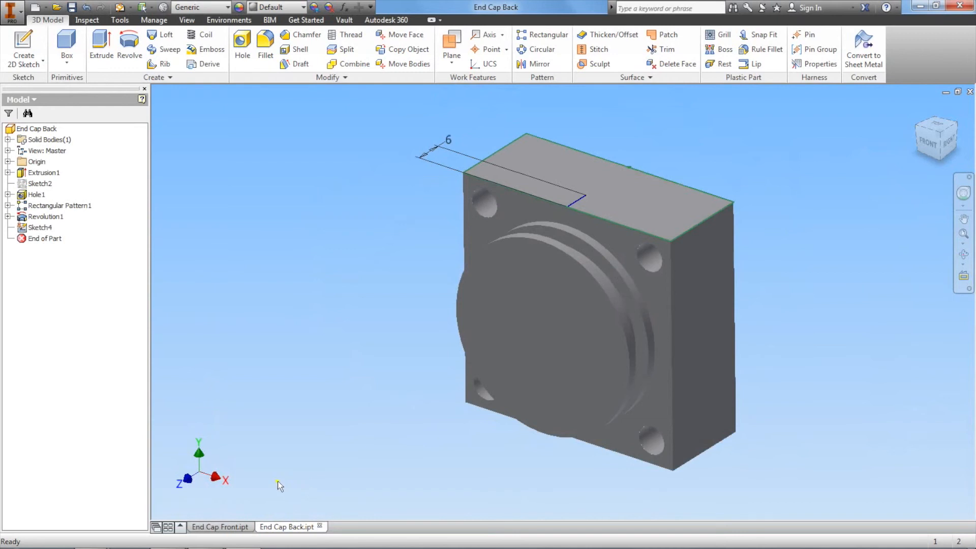
{"action": "left_click", "coordinate": [219, 527]}
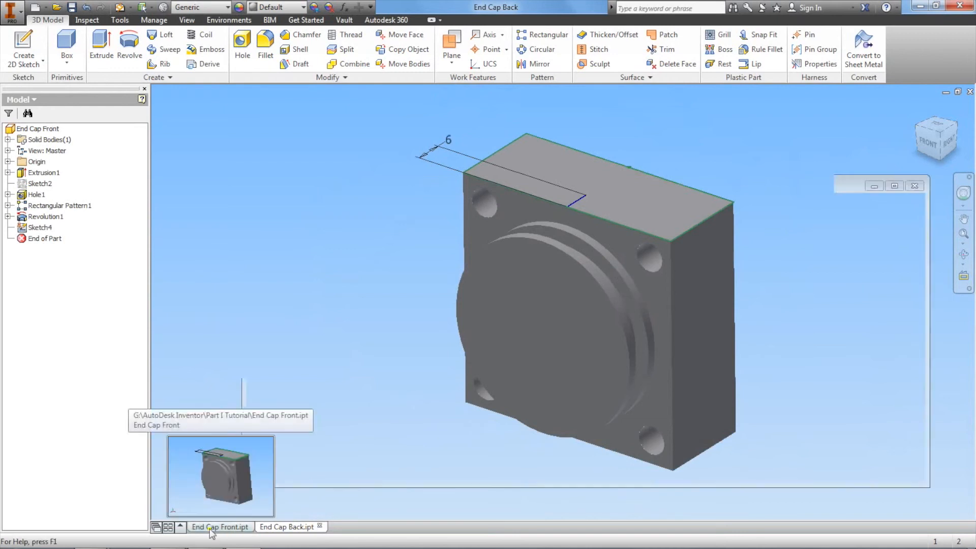
{"action": "left_click", "coordinate": [290, 527]}
{"action": "left_click", "coordinate": [227, 526]}
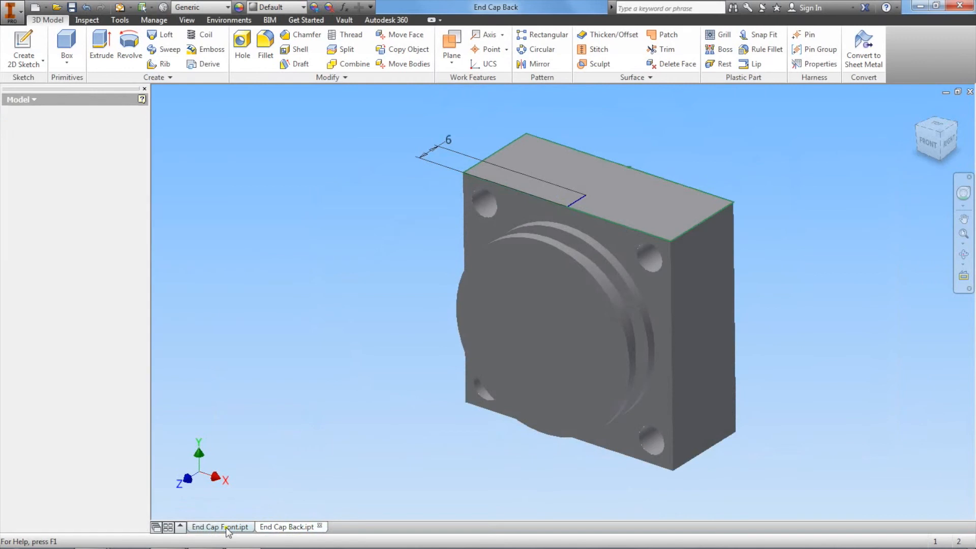
{"action": "left_click", "coordinate": [282, 528]}
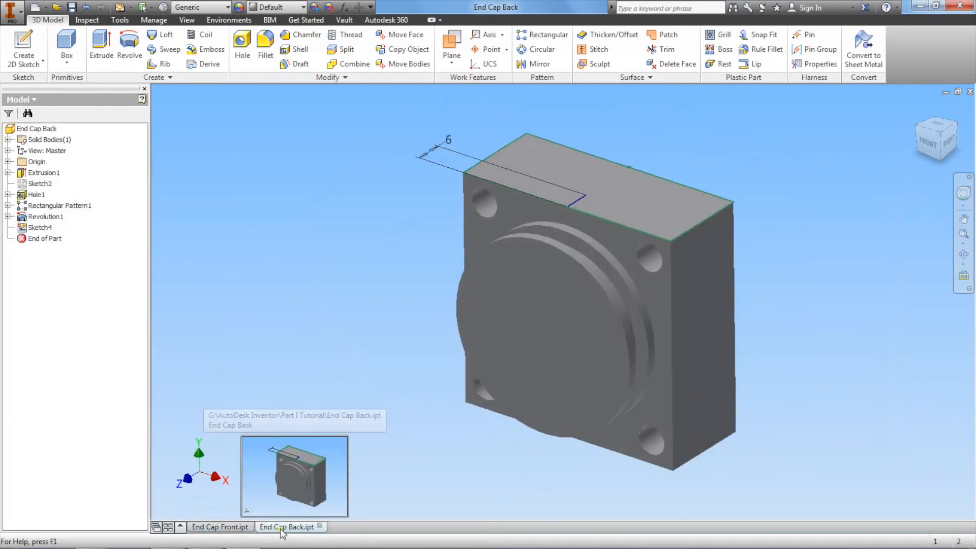
{"action": "left_click", "coordinate": [223, 527]}
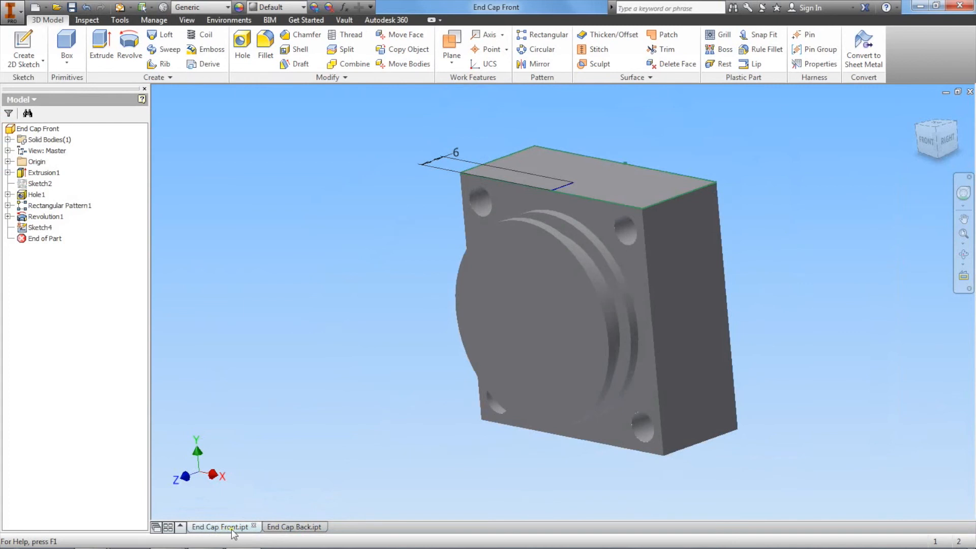
{"action": "mouse_move", "coordinate": [284, 527]}
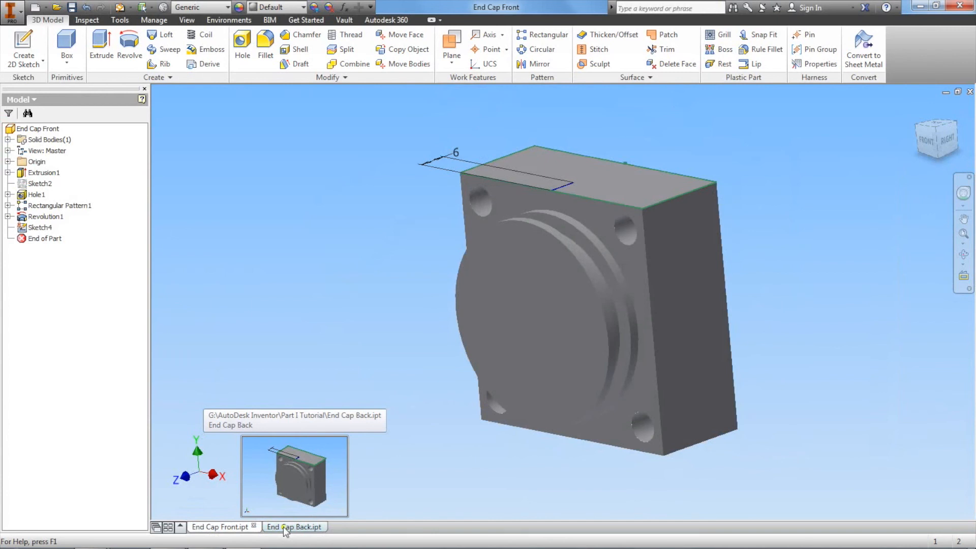
{"action": "left_click", "coordinate": [284, 528]}
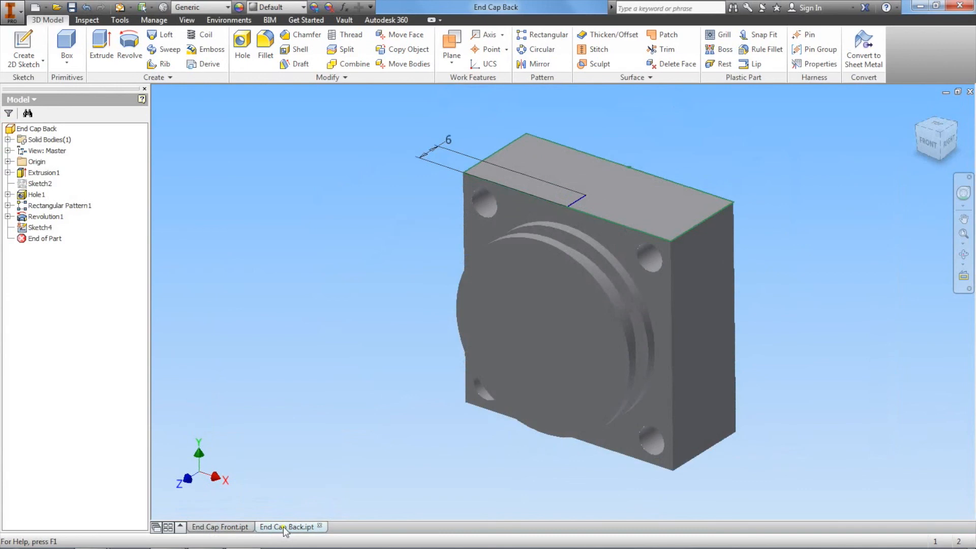
{"action": "key", "text": "alt+Tab"}
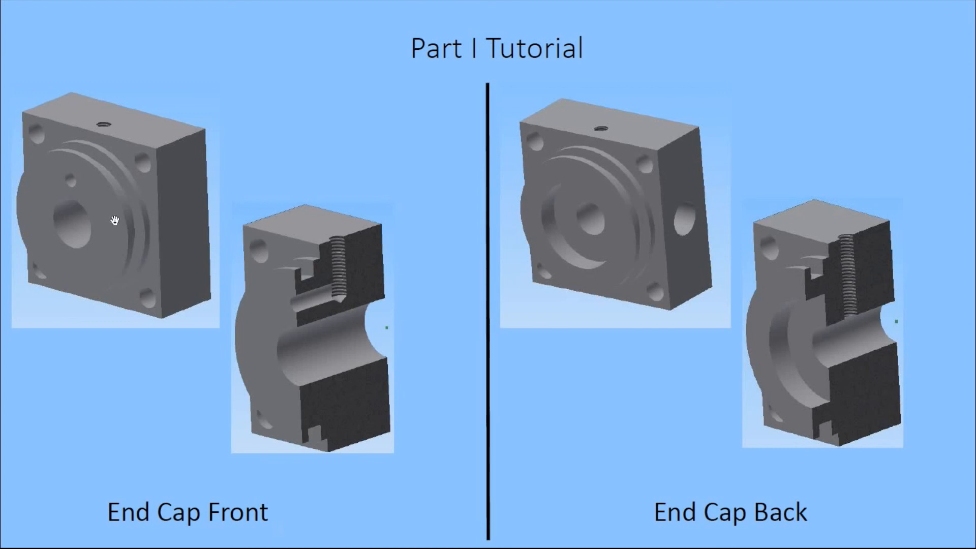
{"action": "key", "text": "alt+Tab"}
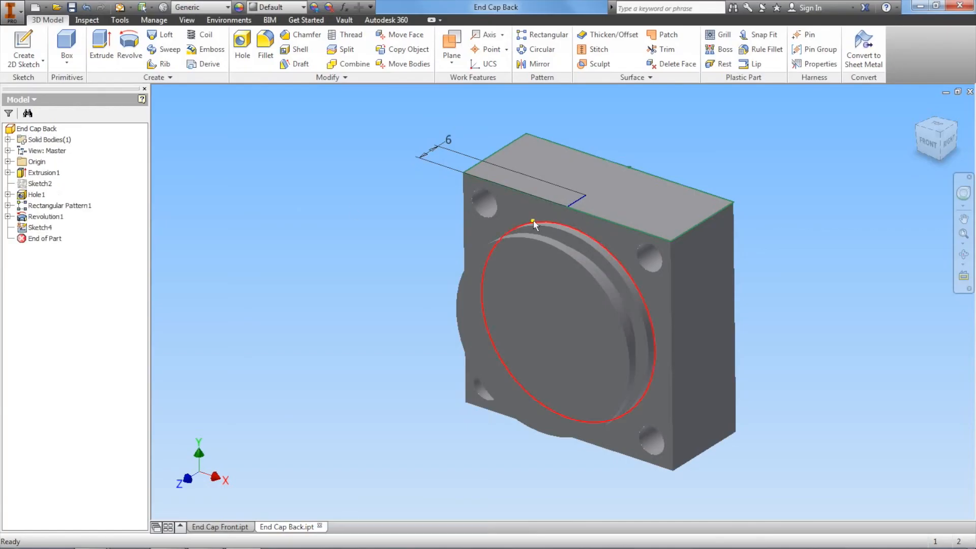
{"action": "mouse_move", "coordinate": [535, 225]}
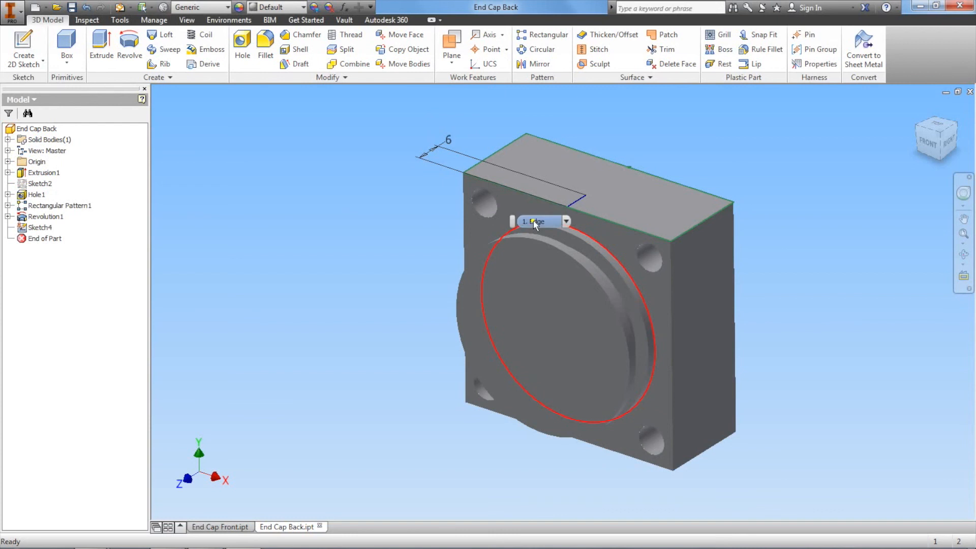